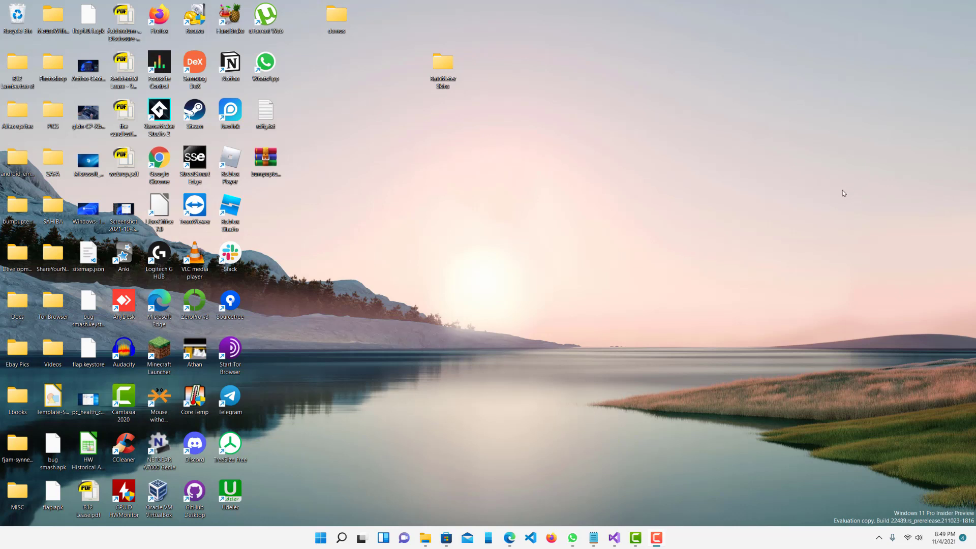
- Open Manage Rainmeter from the system tray and expand the illustro skin collection
{"action": "left_click", "coordinate": [879, 538]}
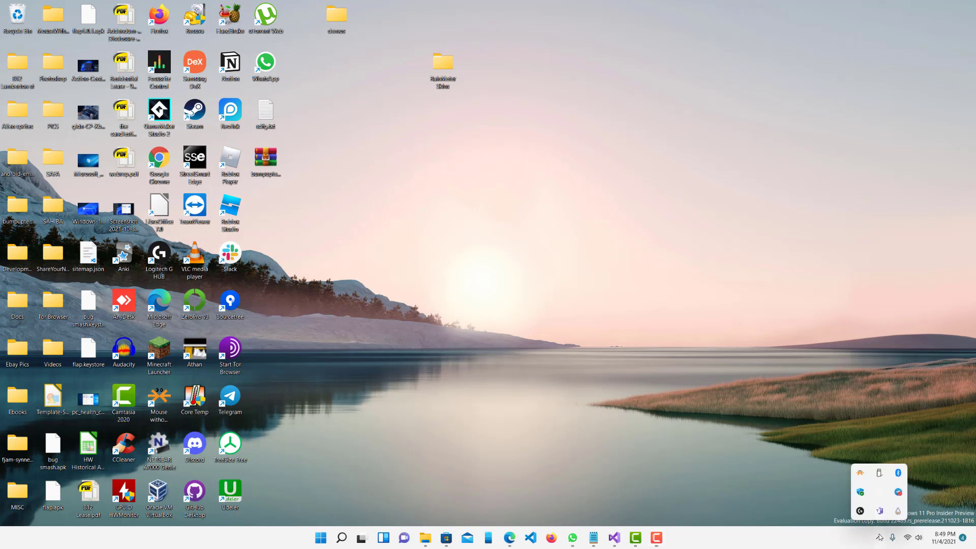
{"action": "left_click", "coordinate": [898, 510]}
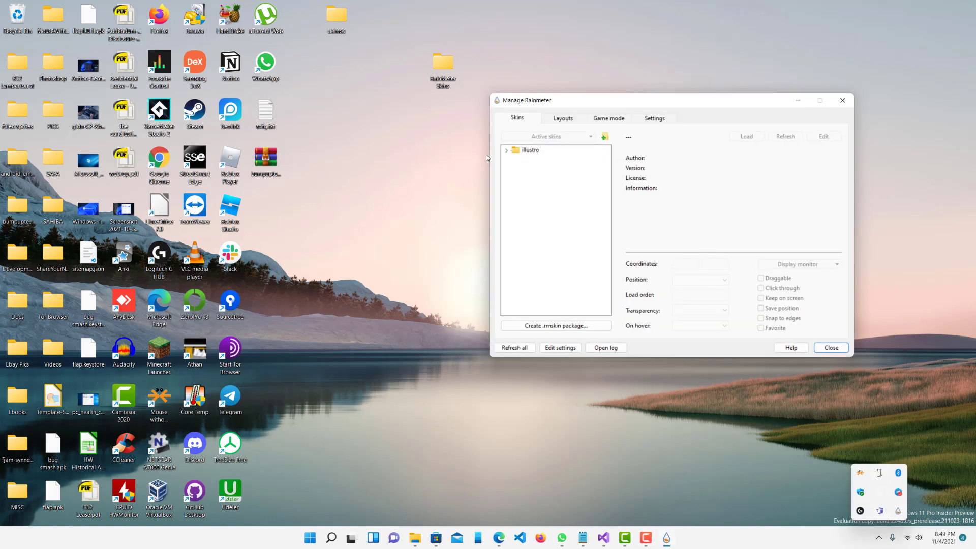
{"action": "double_click", "coordinate": [516, 152]}
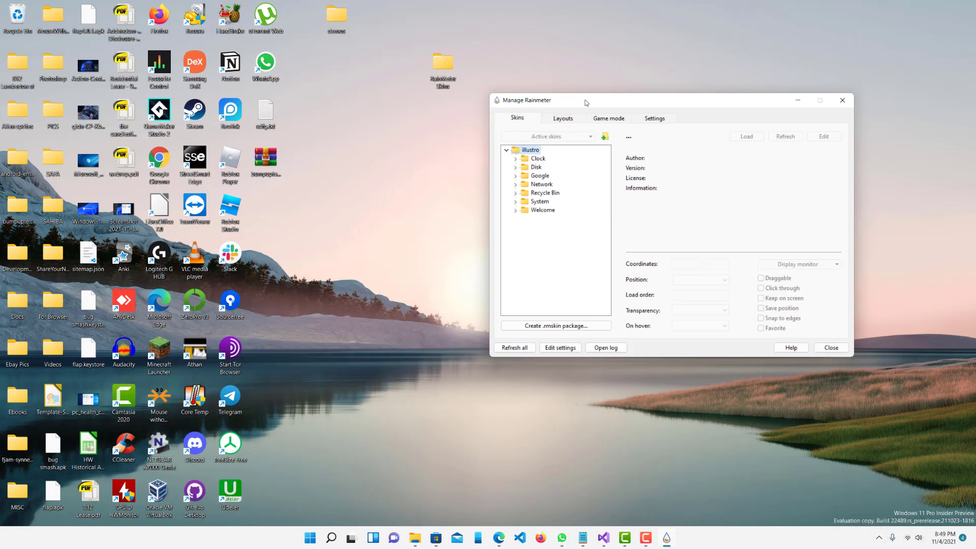
{"action": "left_click_drag", "start_coordinate": [583, 108], "coordinate": [530, 113]}
- Load illustro's Clock.ini, drag the clock to the top-right corner, then unload it
{"action": "left_click", "coordinate": [463, 163]}
{"action": "double_click", "coordinate": [490, 171]}
{"action": "left_click_drag", "start_coordinate": [40, 16], "coordinate": [913, 16]}
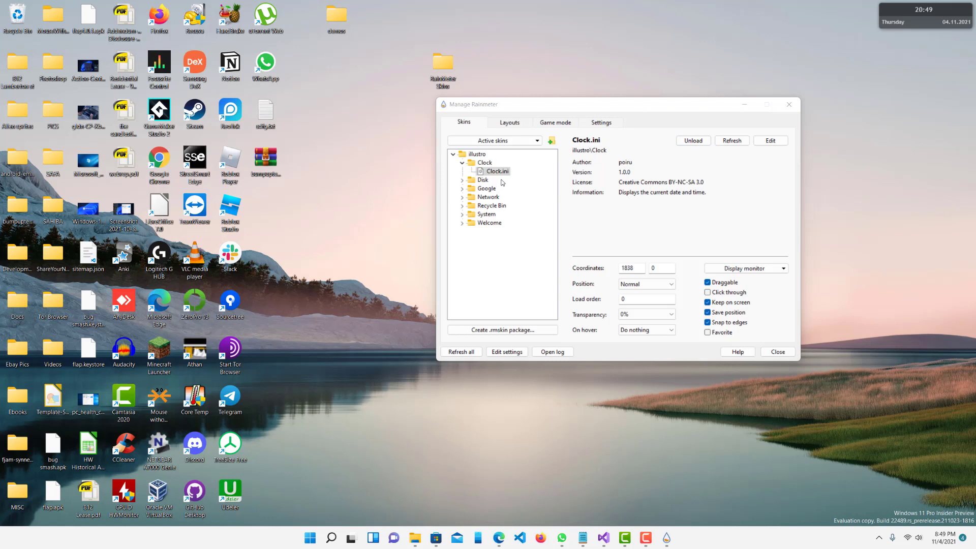
{"action": "left_click", "coordinate": [684, 144]}
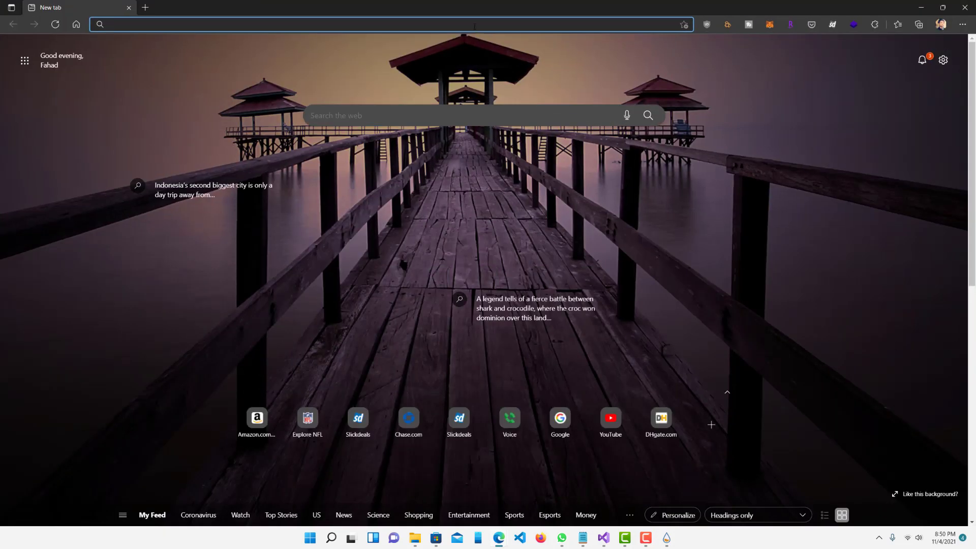
- Search Bing for 'rainmeter skins' from the Edge address bar
{"action": "left_click", "coordinate": [474, 26]}
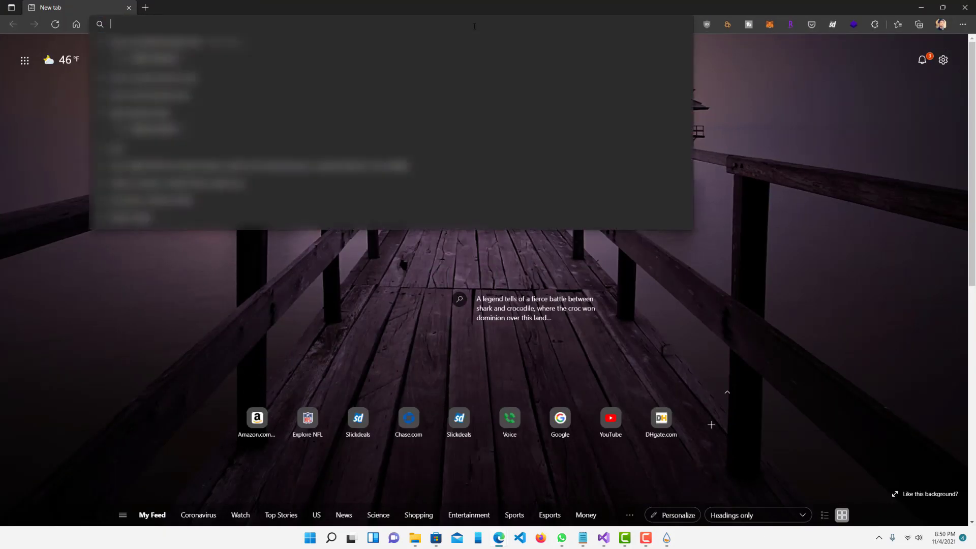
{"action": "type", "text": "rainmeter sk"}
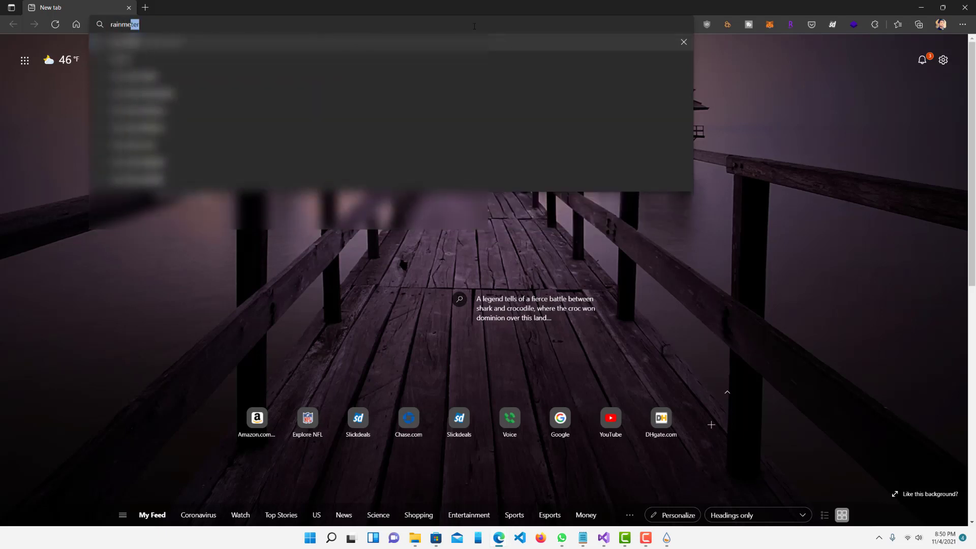
{"action": "type", "text": "ins"}
{"action": "key", "text": "Return"}
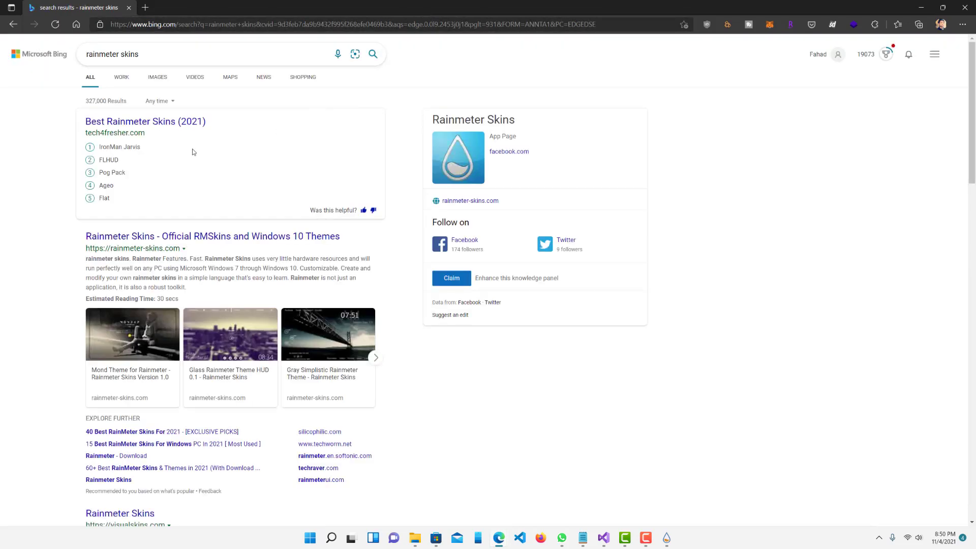
{"action": "scroll", "coordinate": [142, 106], "scroll_direction": "down", "scroll_amount": 3}
{"action": "scroll", "coordinate": [159, 121], "scroll_direction": "up", "scroll_amount": 1}
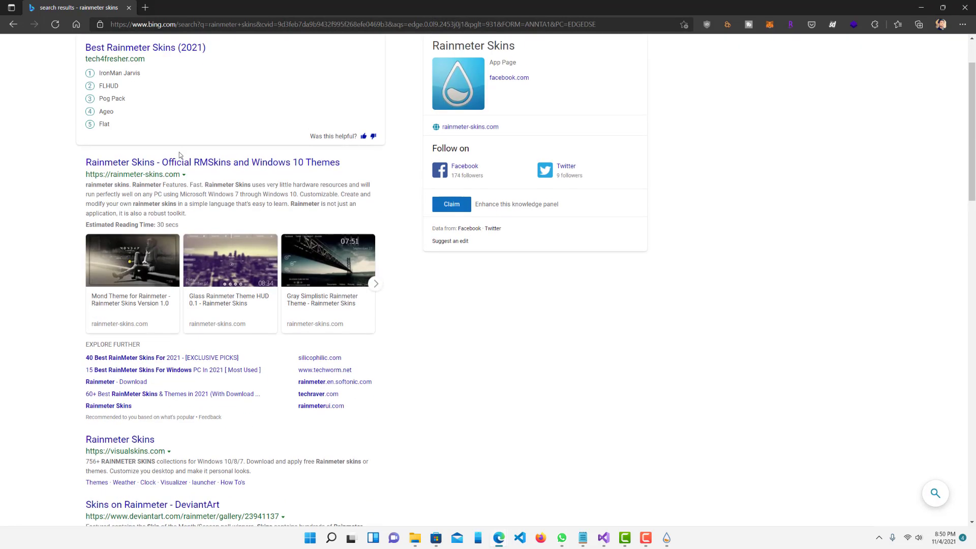
- Open the official RMSkins result in a background tab, check it, and return to the results
{"action": "middle_click", "coordinate": [183, 163]}
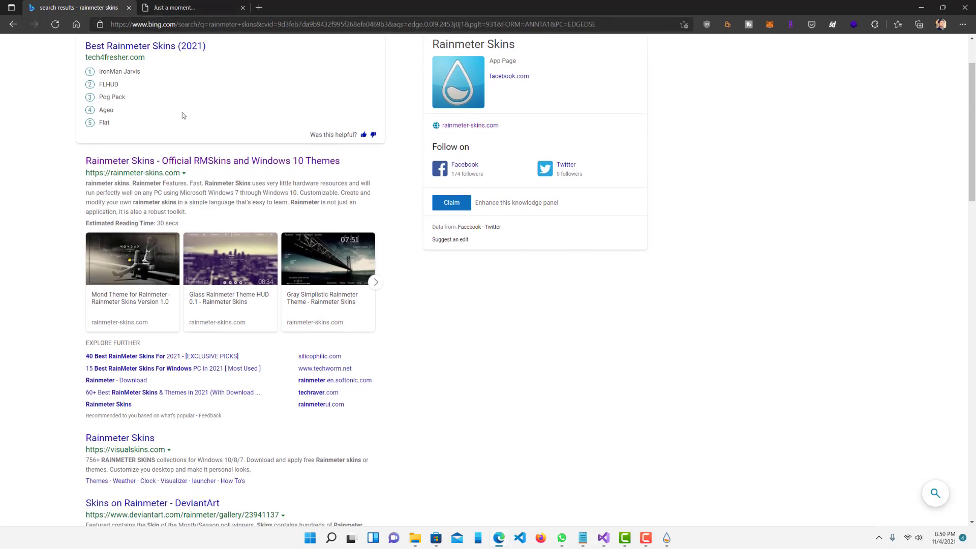
{"action": "scroll", "coordinate": [182, 112], "scroll_direction": "down", "scroll_amount": 3}
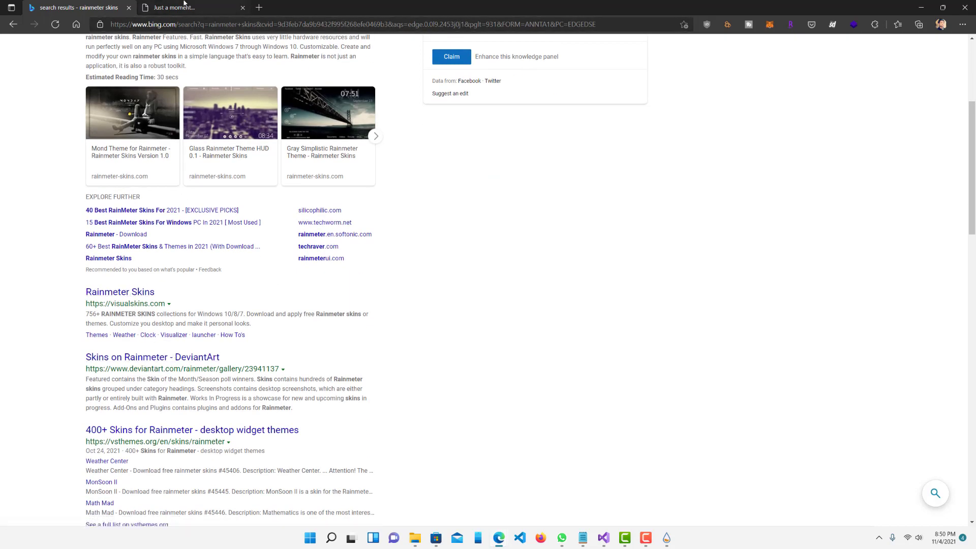
{"action": "key", "text": "ctrl+Tab"}
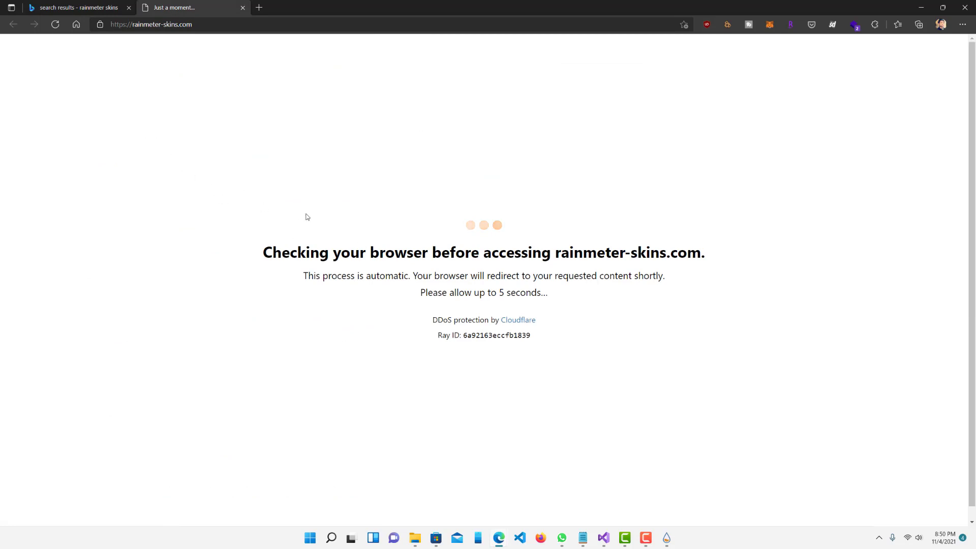
{"action": "key", "text": "ctrl+shift+Tab"}
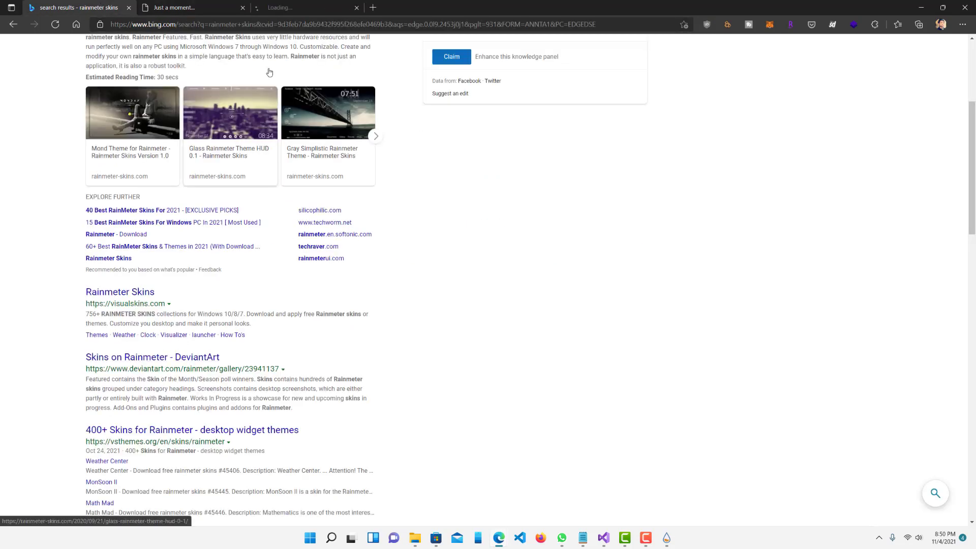
- Open the 'Skins on Rainmeter - DeviantArt' gallery and scroll through its skin thumbnails
{"action": "left_click", "coordinate": [162, 358]}
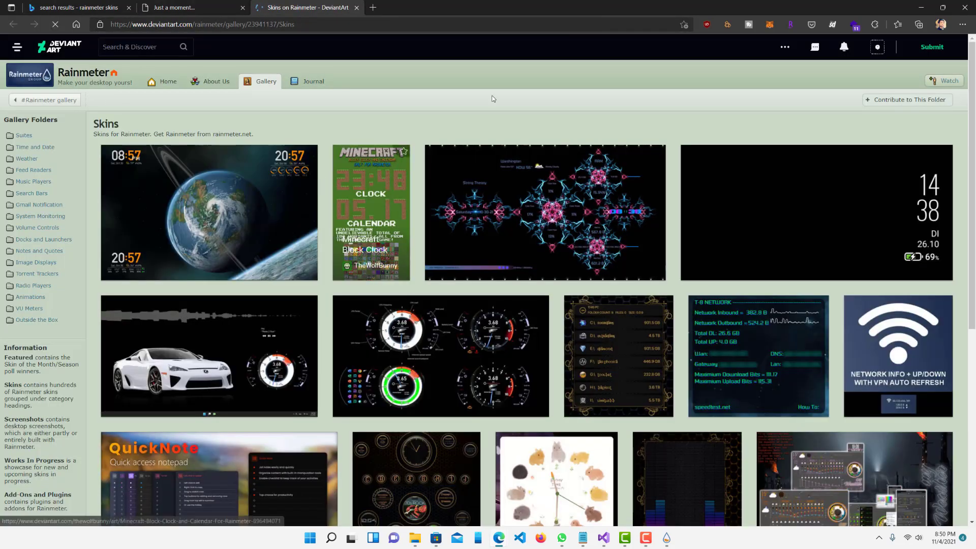
{"action": "scroll", "coordinate": [506, 244], "scroll_direction": "down", "scroll_amount": 3}
{"action": "scroll", "coordinate": [507, 244], "scroll_direction": "down", "scroll_amount": 4}
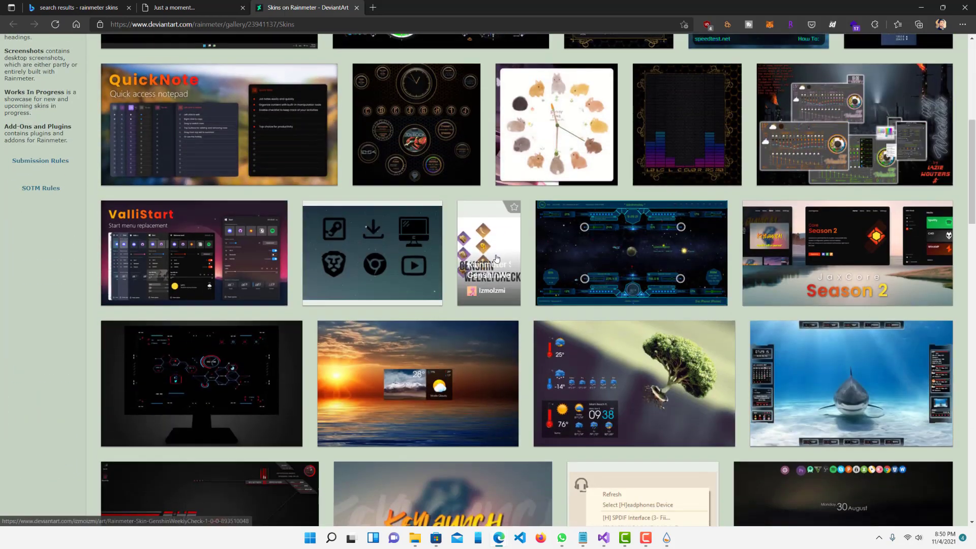
{"action": "scroll", "coordinate": [500, 195], "scroll_direction": "up", "scroll_amount": 8}
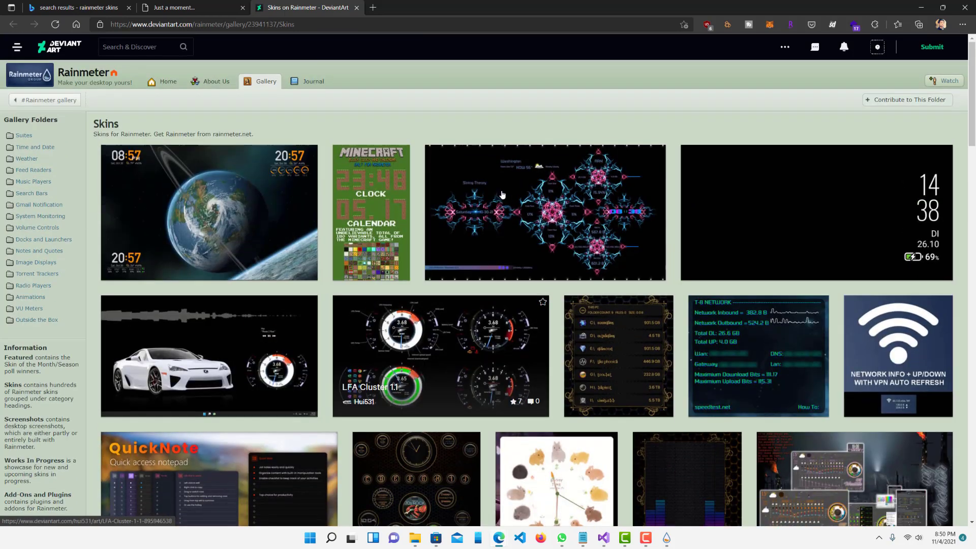
{"action": "scroll", "coordinate": [616, 99], "scroll_direction": "down", "scroll_amount": 9}
{"action": "scroll", "coordinate": [549, 163], "scroll_direction": "down", "scroll_amount": 4}
{"action": "scroll", "coordinate": [526, 152], "scroll_direction": "up", "scroll_amount": 1}
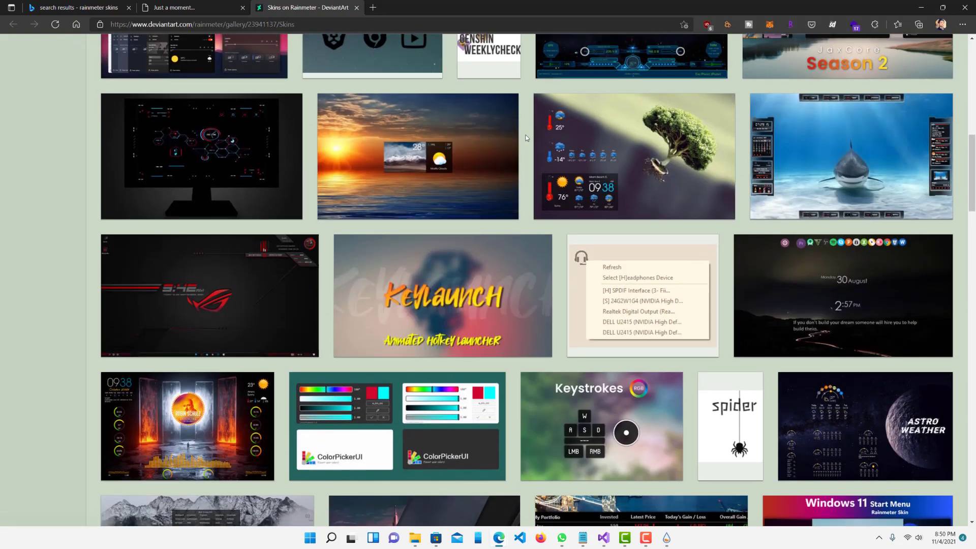
{"action": "scroll", "coordinate": [524, 172], "scroll_direction": "up", "scroll_amount": 7}
{"action": "scroll", "coordinate": [524, 173], "scroll_direction": "up", "scroll_amount": 5}
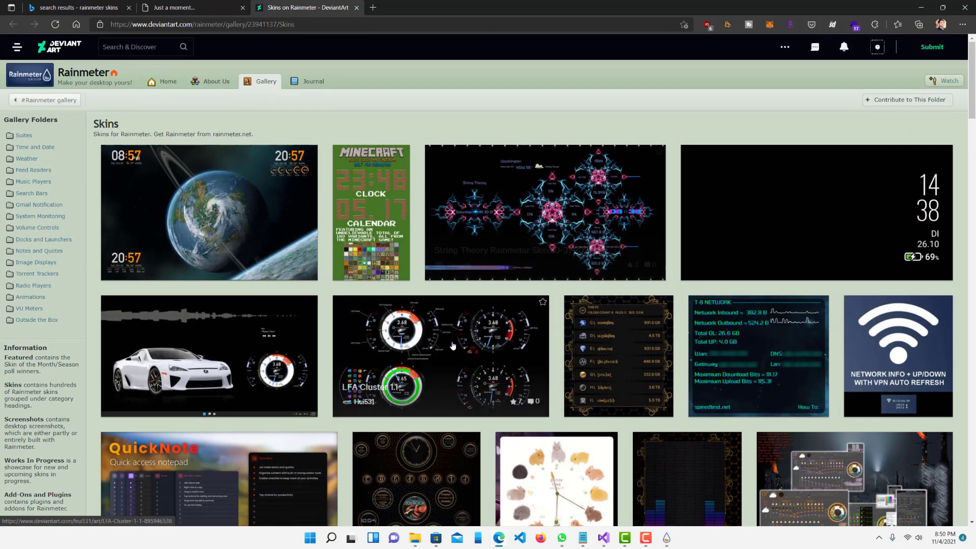
{"action": "scroll", "coordinate": [597, 145], "scroll_direction": "down", "scroll_amount": 7}
{"action": "scroll", "coordinate": [597, 145], "scroll_direction": "down", "scroll_amount": 10}
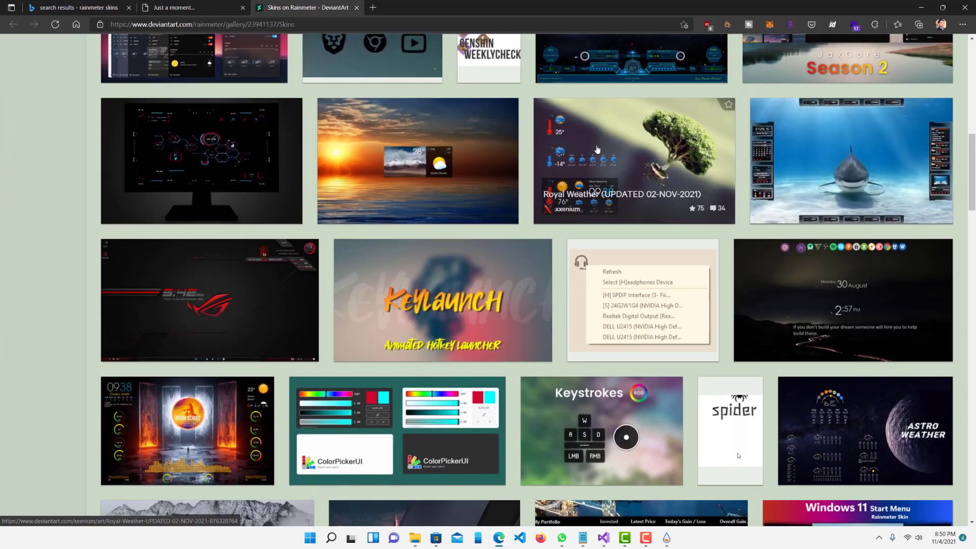
{"action": "scroll", "coordinate": [600, 162], "scroll_direction": "down", "scroll_amount": 7}
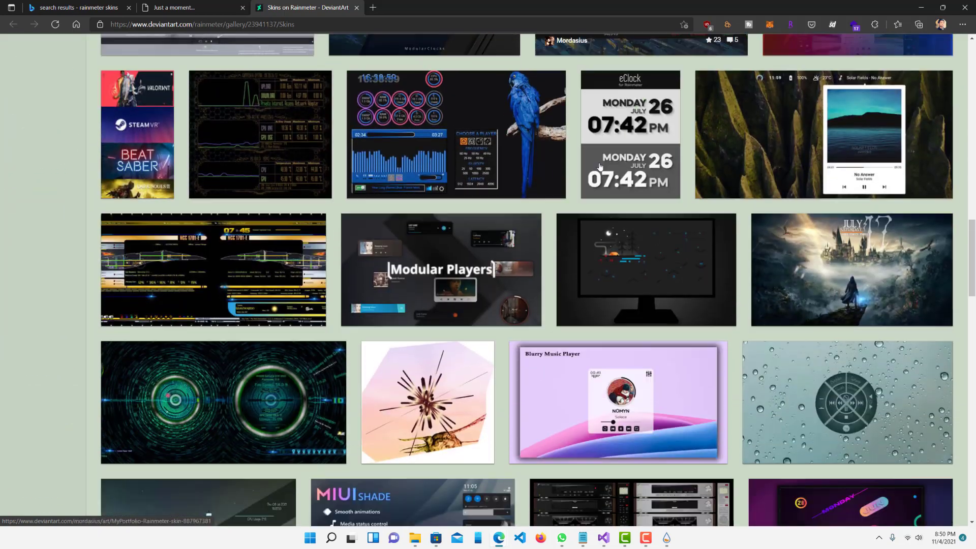
{"action": "scroll", "coordinate": [598, 169], "scroll_direction": "down", "scroll_amount": 6}
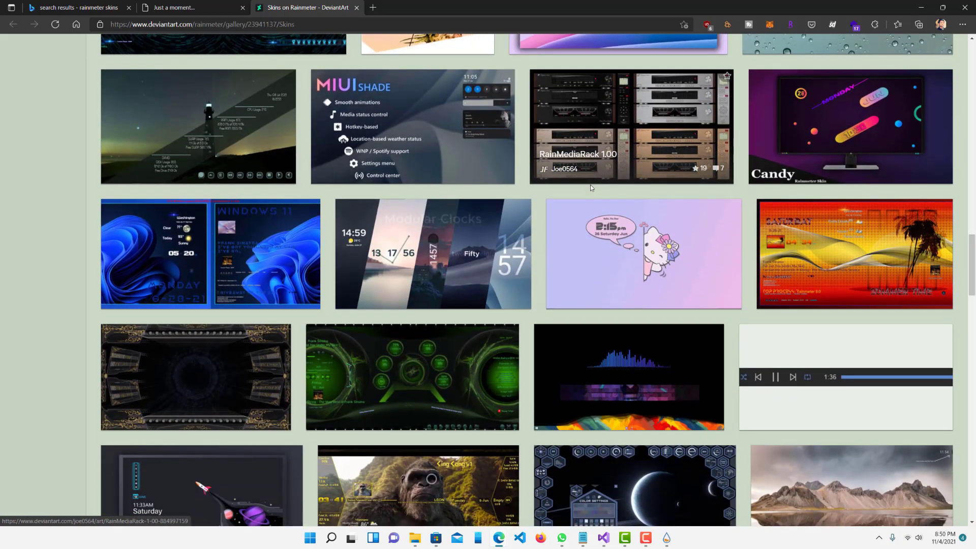
{"action": "scroll", "coordinate": [567, 223], "scroll_direction": "down", "scroll_amount": 4}
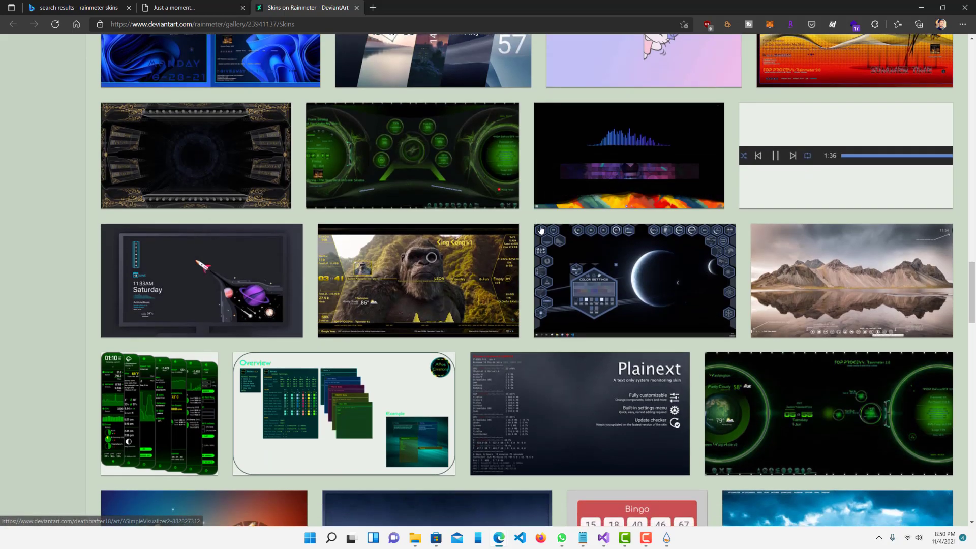
{"action": "scroll", "coordinate": [526, 237], "scroll_direction": "down", "scroll_amount": 8}
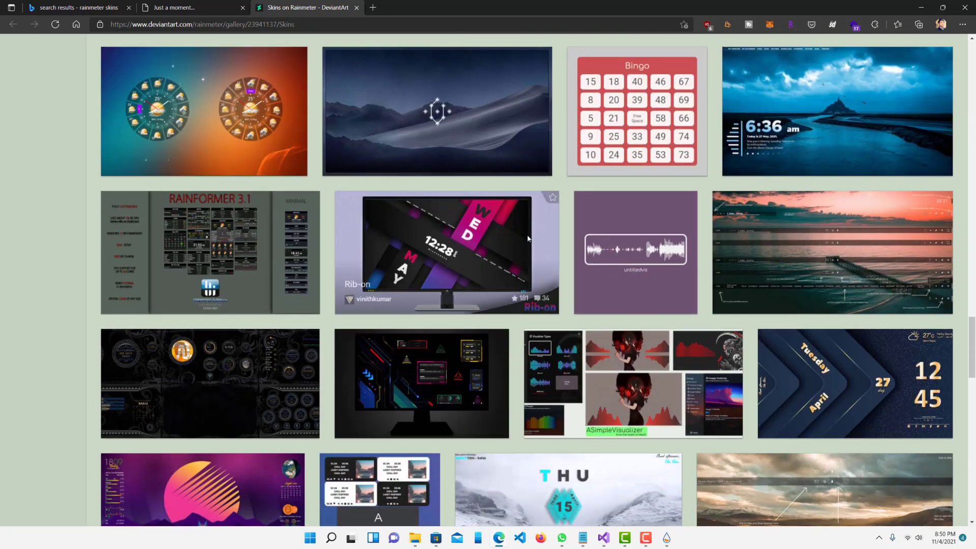
{"action": "scroll", "coordinate": [521, 236], "scroll_direction": "down", "scroll_amount": 3}
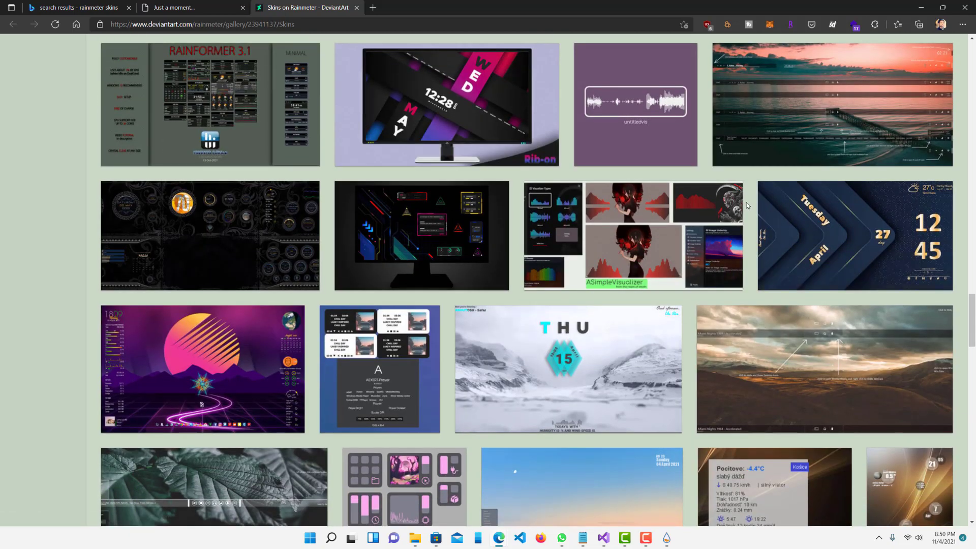
{"action": "scroll", "coordinate": [746, 202], "scroll_direction": "up", "scroll_amount": 20}
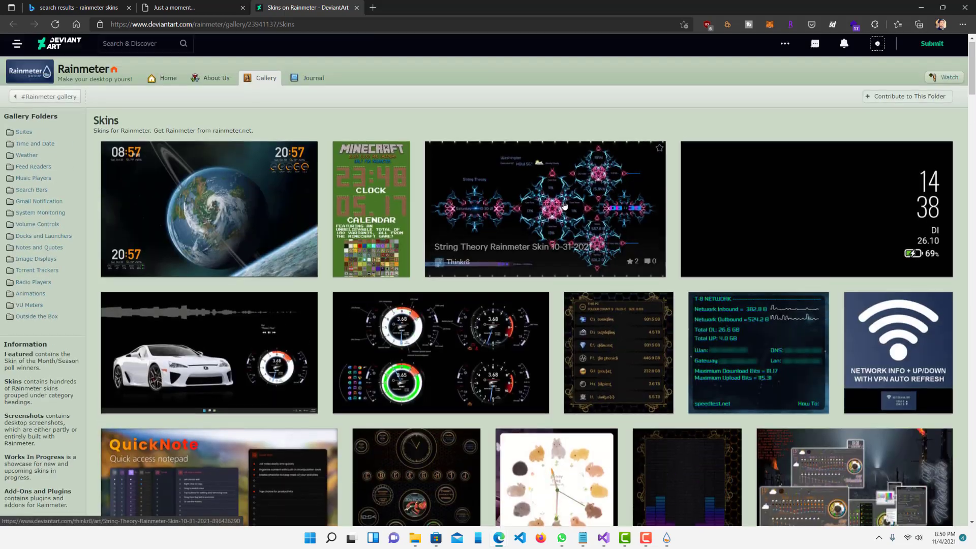
- Open the String Theory skin page on DeviantArt and download the skin file
{"action": "left_click", "coordinate": [565, 205]}
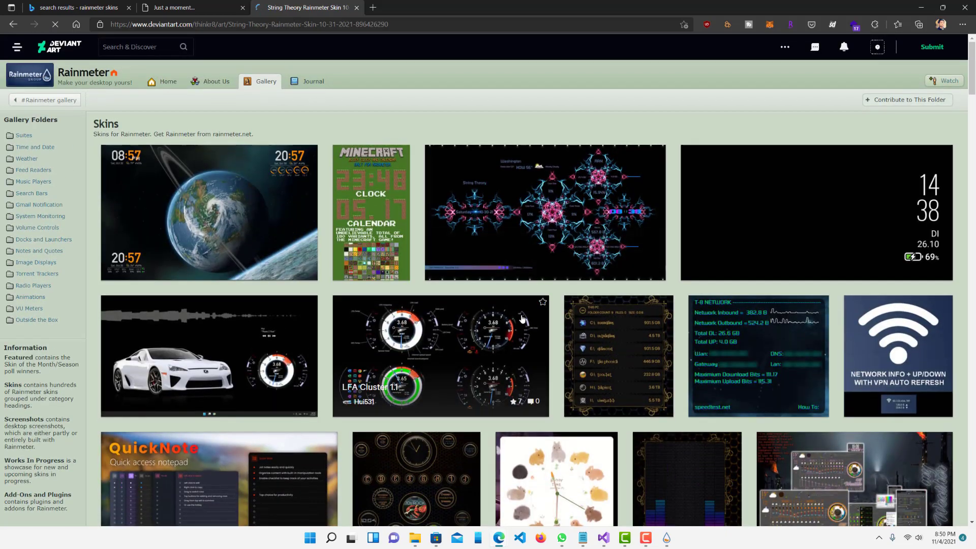
{"action": "scroll", "coordinate": [539, 254], "scroll_direction": "down", "scroll_amount": 3}
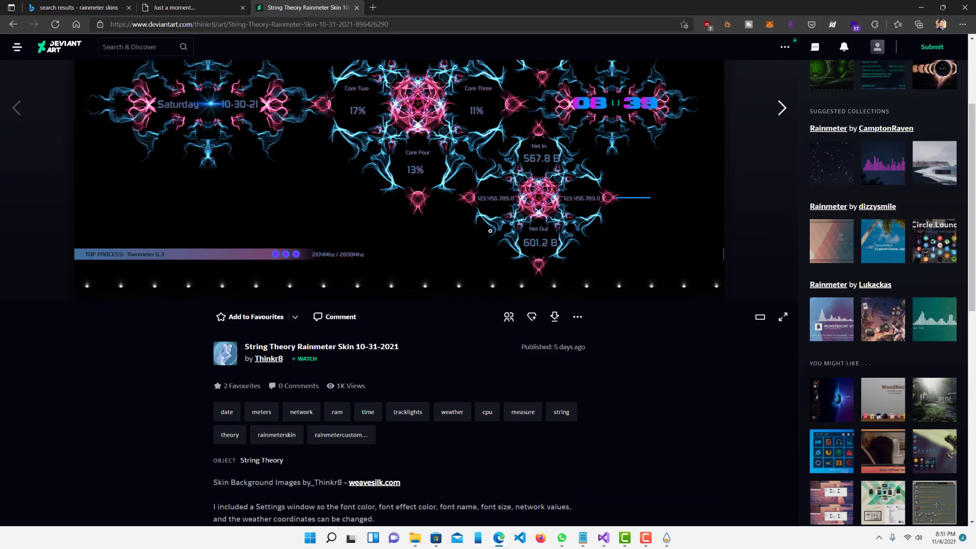
{"action": "scroll", "coordinate": [486, 235], "scroll_direction": "up", "scroll_amount": 3}
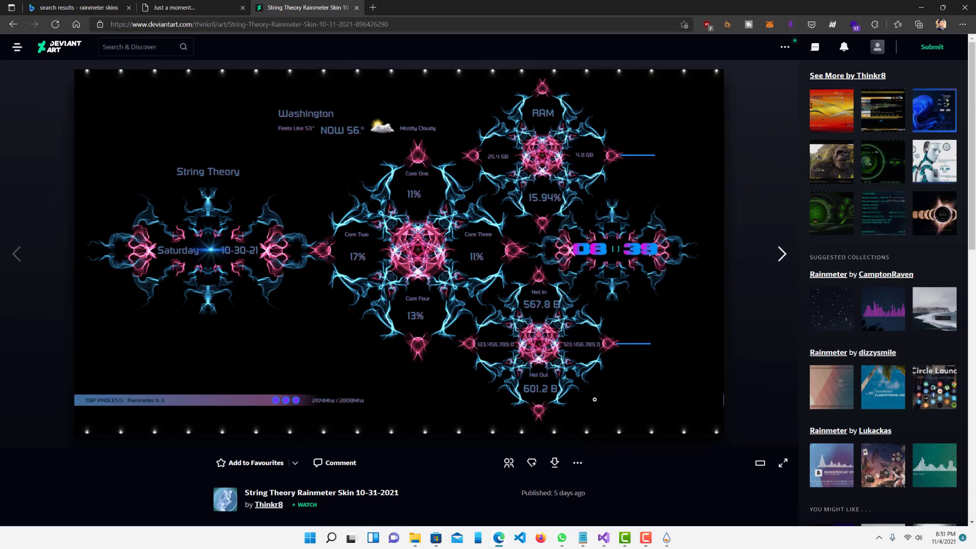
{"action": "scroll", "coordinate": [589, 341], "scroll_direction": "down", "scroll_amount": 3}
{"action": "left_click", "coordinate": [556, 316]}
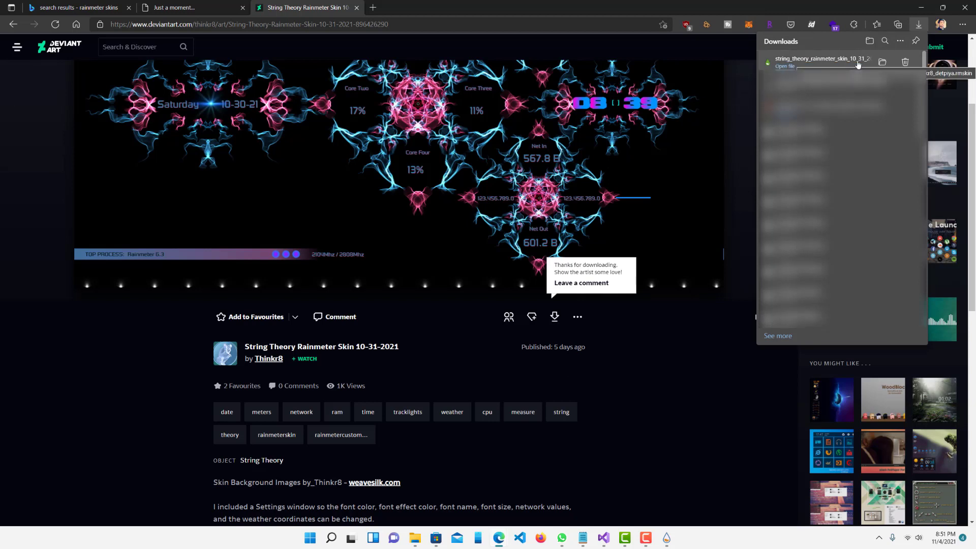
- Show the downloaded .rmskin in its folder, minimize Edge, and drag the file toward the desktop
{"action": "mouse_move", "coordinate": [826, 73]}
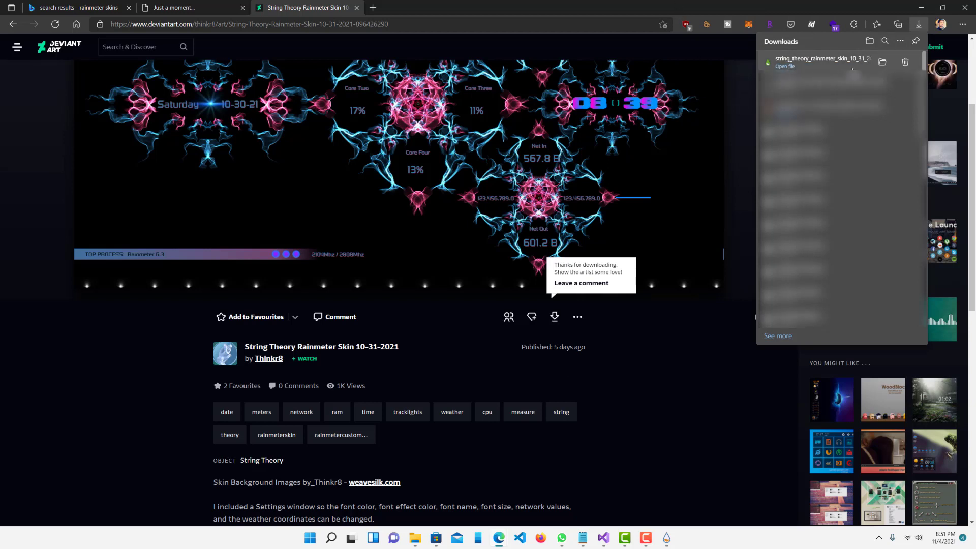
{"action": "left_click", "coordinate": [881, 64]}
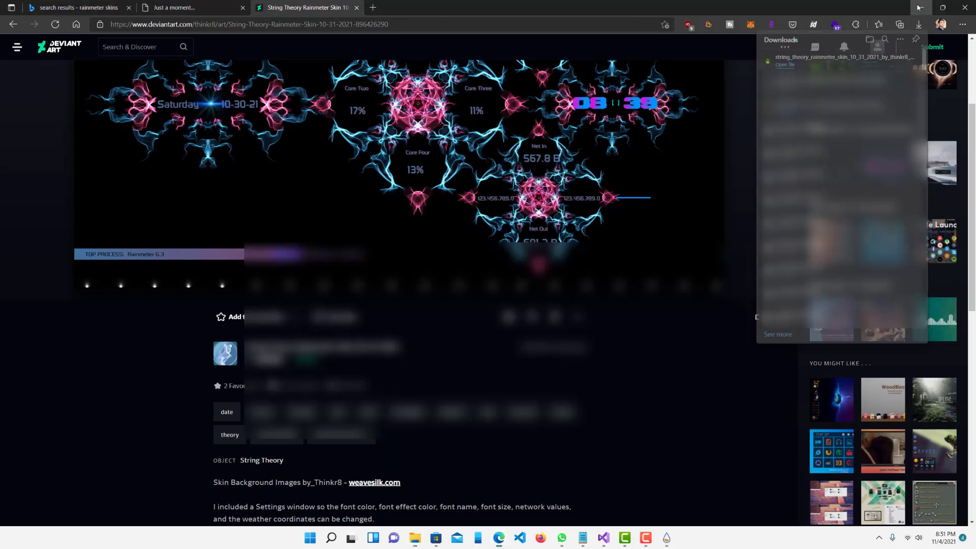
{"action": "left_click", "coordinate": [920, 8]}
{"action": "left_click_drag", "start_coordinate": [401, 194], "coordinate": [510, 45]}
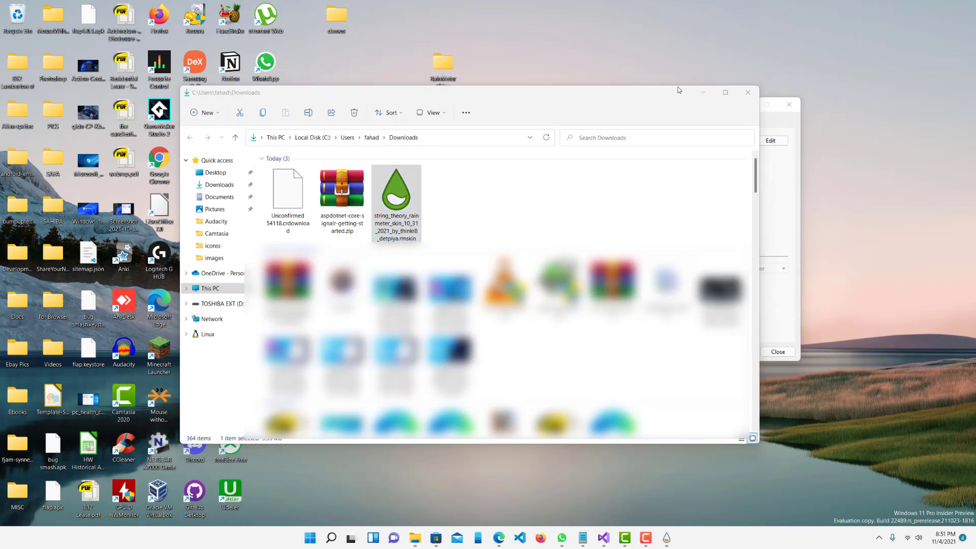
- Close the Downloads window, move the skin manager lower, collapse the Clock folder, and select the desktop skin file
{"action": "left_click", "coordinate": [745, 94]}
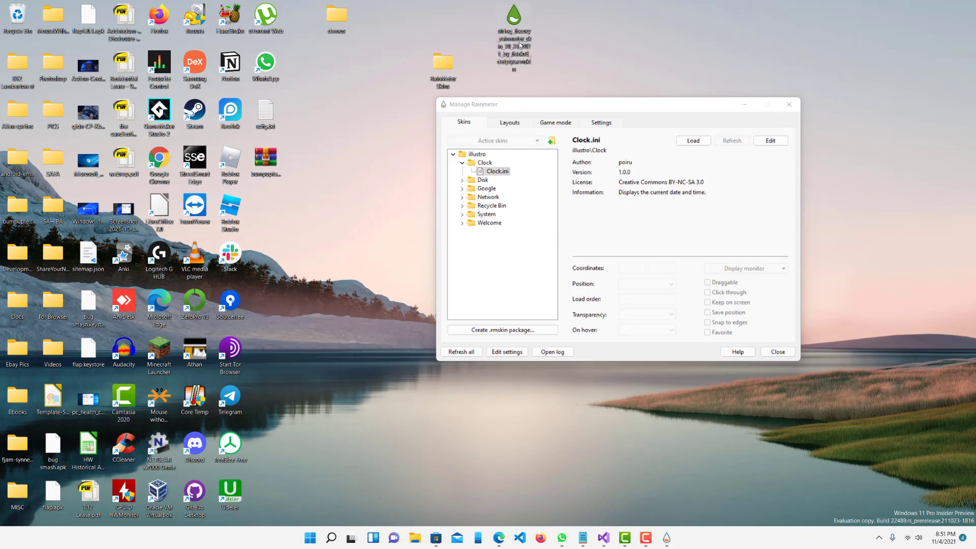
{"action": "left_click_drag", "start_coordinate": [556, 105], "coordinate": [558, 140]}
{"action": "left_click", "coordinate": [465, 197]}
{"action": "left_click", "coordinate": [556, 96]}
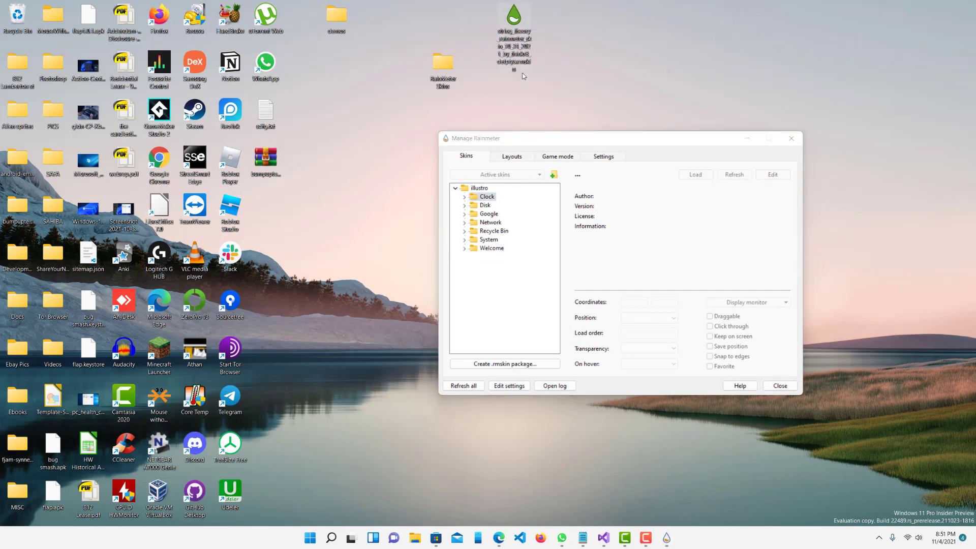
- Install the String Theory .rmskin with both its Skins and Layouts components ticked
{"action": "double_click", "coordinate": [514, 20]}
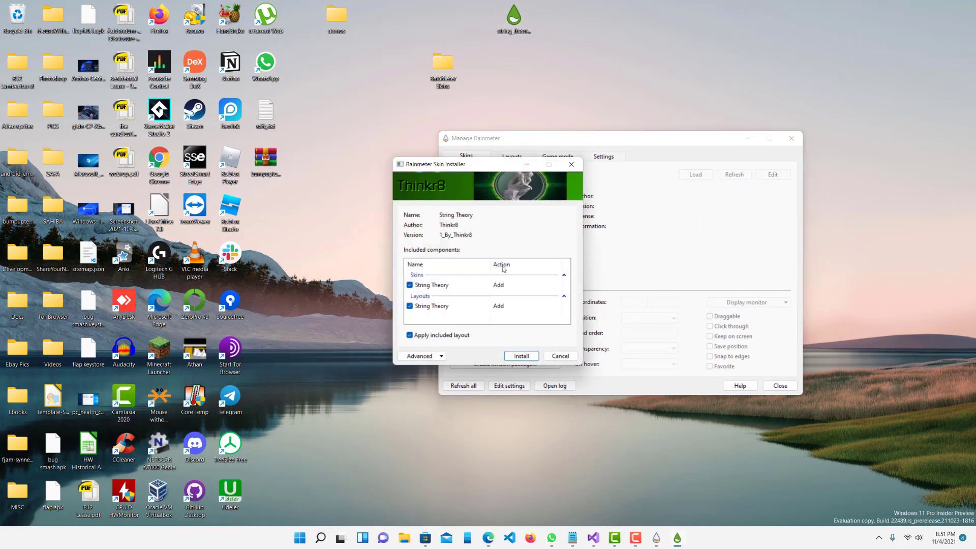
{"action": "left_click", "coordinate": [410, 285]}
{"action": "left_click", "coordinate": [409, 285]}
{"action": "left_click", "coordinate": [410, 306]}
{"action": "left_click", "coordinate": [442, 357]}
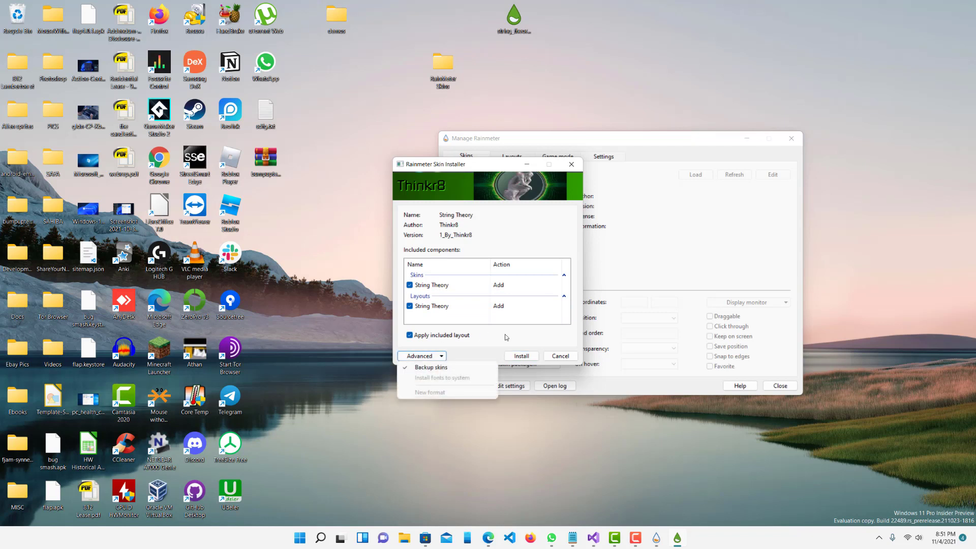
{"action": "left_click", "coordinate": [478, 359]}
{"action": "left_click", "coordinate": [524, 355]}
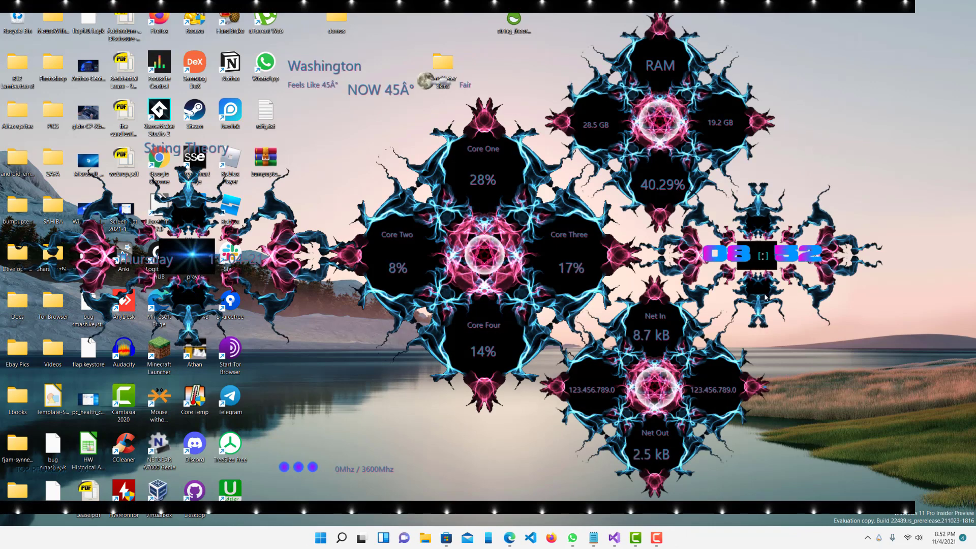
{"action": "left_click_drag", "start_coordinate": [450, 172], "coordinate": [447, 170]}
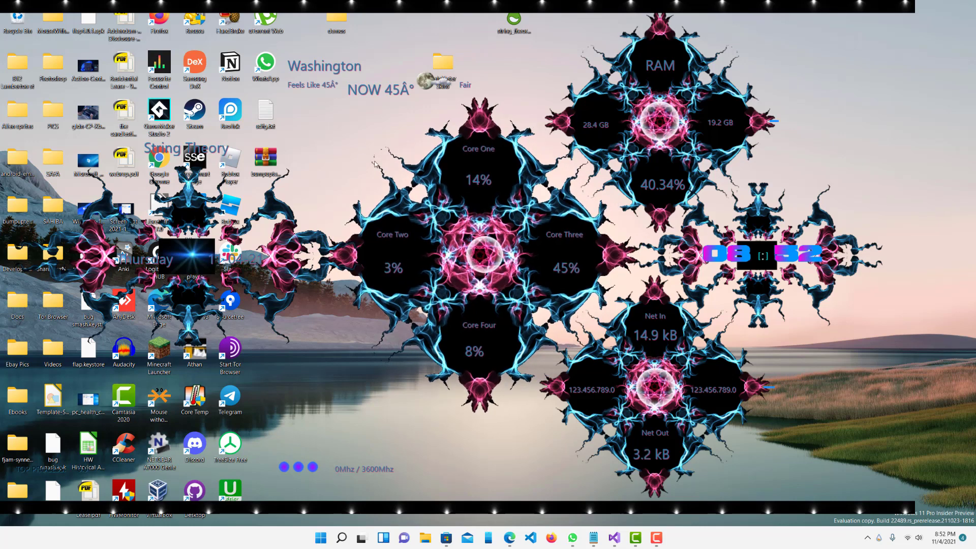
{"action": "left_click_drag", "start_coordinate": [332, 135], "coordinate": [265, 188]}
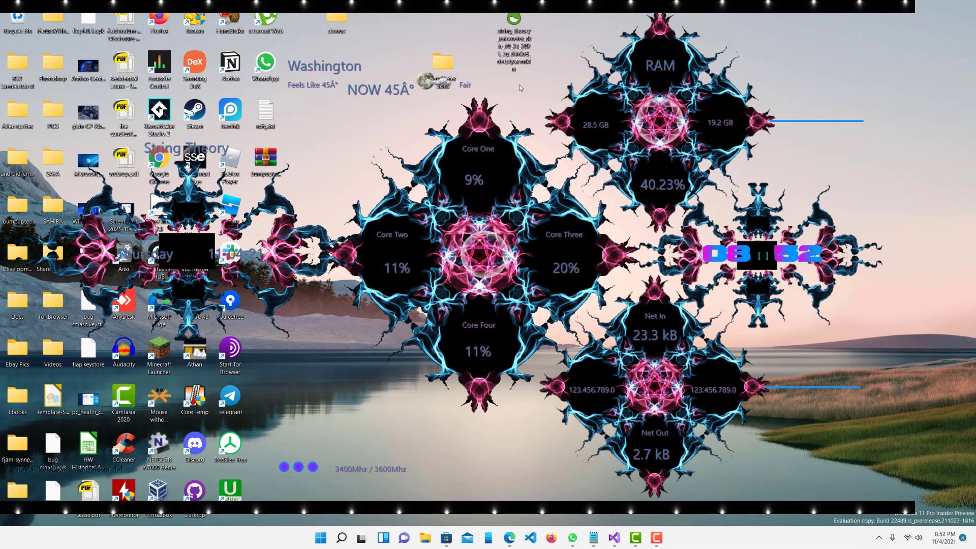
- Open Manage Rainmeter from the tray, expand String Theory > Pulp, and unload the AniWave animation
{"action": "left_click", "coordinate": [878, 538]}
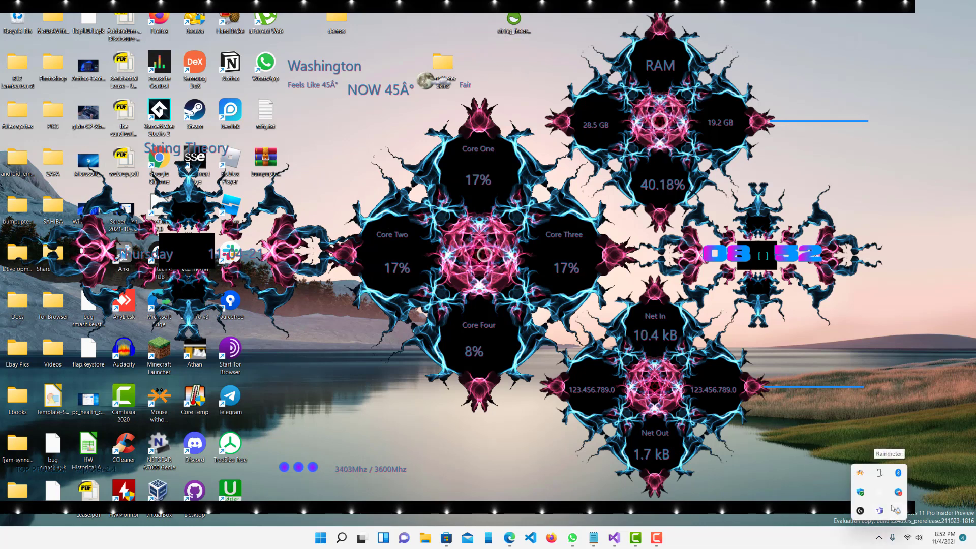
{"action": "left_click", "coordinate": [898, 510]}
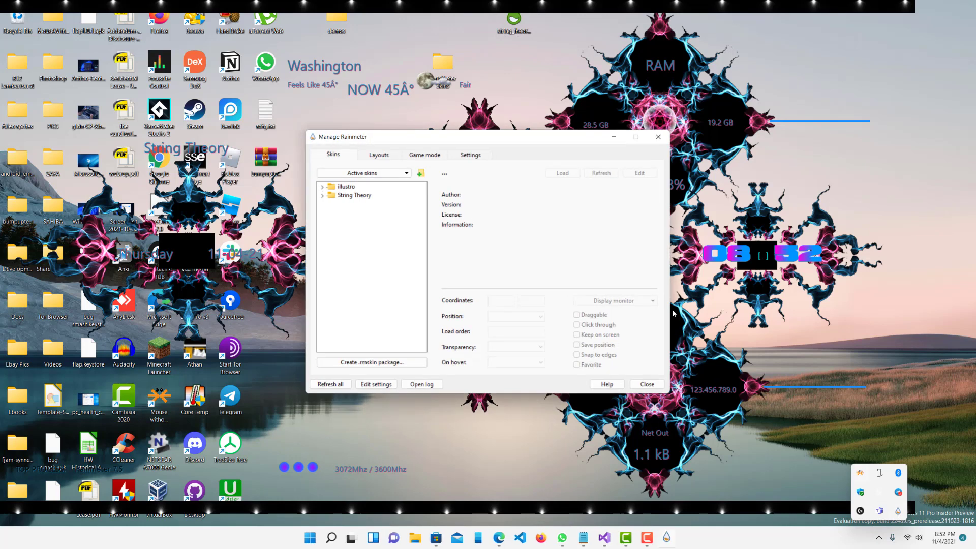
{"action": "left_click", "coordinate": [322, 195]}
{"action": "left_click_drag", "start_coordinate": [418, 141], "coordinate": [659, 75]}
{"action": "left_click", "coordinate": [572, 137]}
{"action": "left_click", "coordinate": [582, 145]}
{"action": "left_click", "coordinate": [621, 154]}
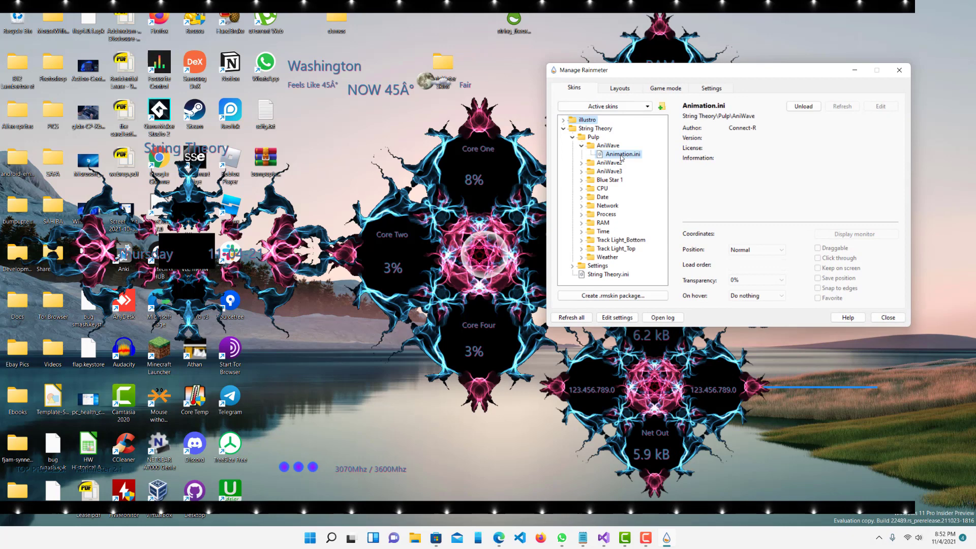
{"action": "left_click", "coordinate": [796, 108]}
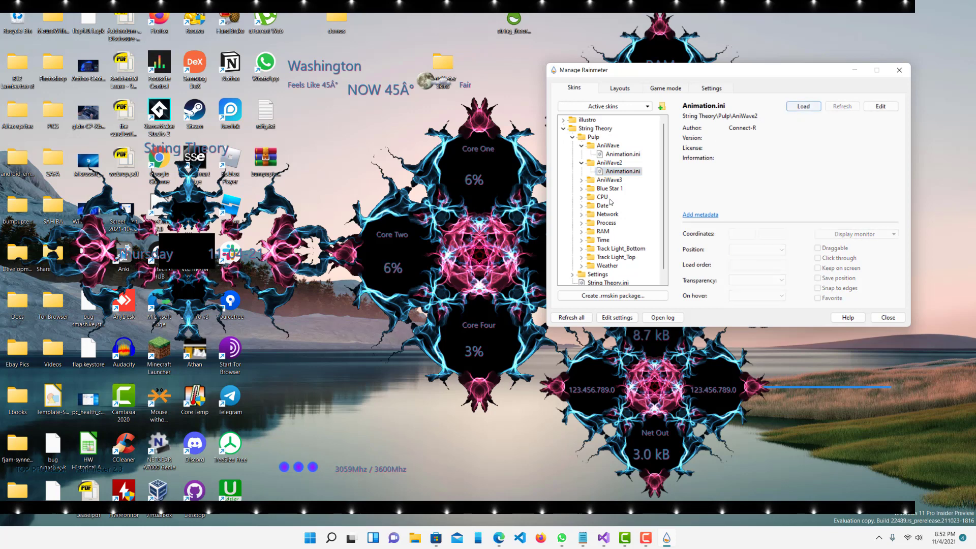
- Unload the Cores 4, Date and Network widgets from the Pulp folder
{"action": "double_click", "coordinate": [609, 180]}
{"action": "left_click", "coordinate": [623, 189]}
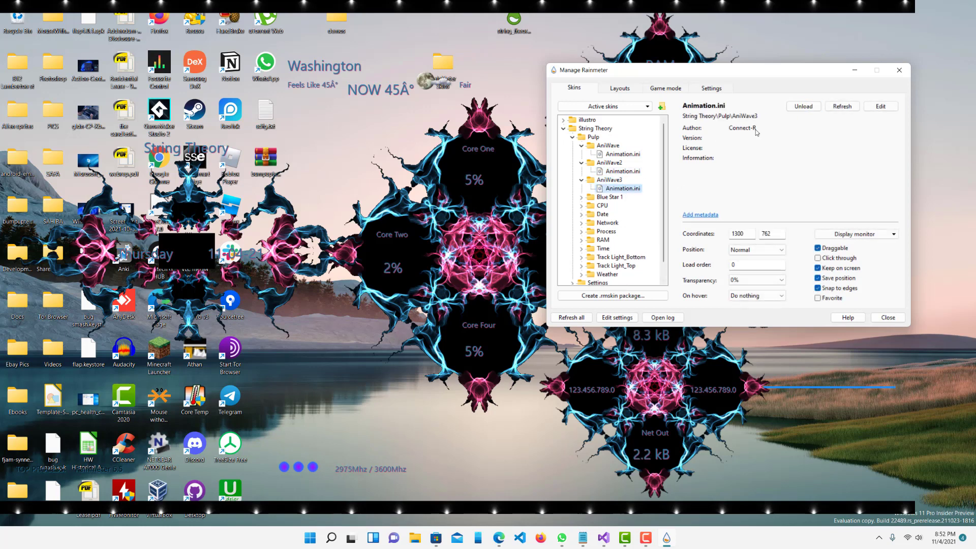
{"action": "double_click", "coordinate": [609, 197]}
{"action": "left_click", "coordinate": [614, 205]}
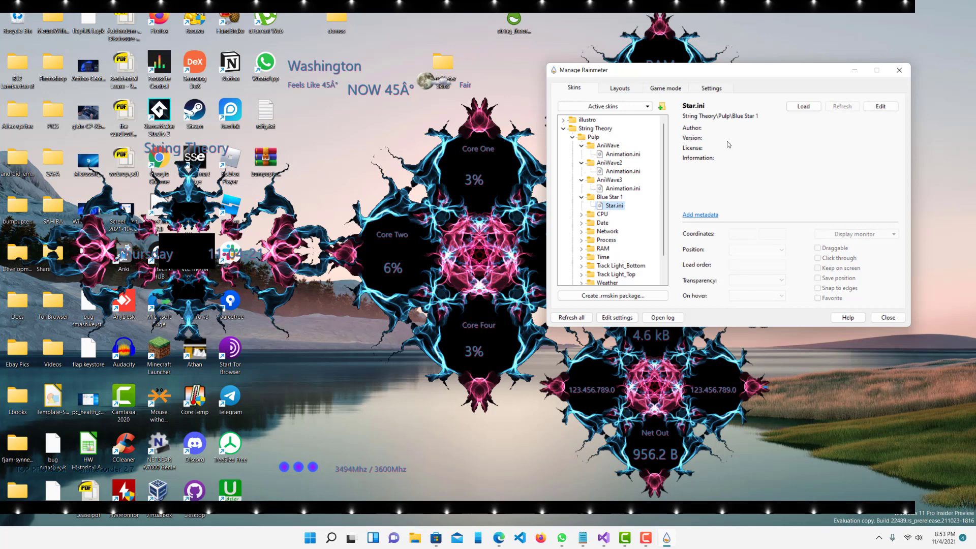
{"action": "double_click", "coordinate": [603, 214]}
{"action": "left_click", "coordinate": [610, 223]}
{"action": "double_click", "coordinate": [609, 224]}
{"action": "double_click", "coordinate": [603, 231]}
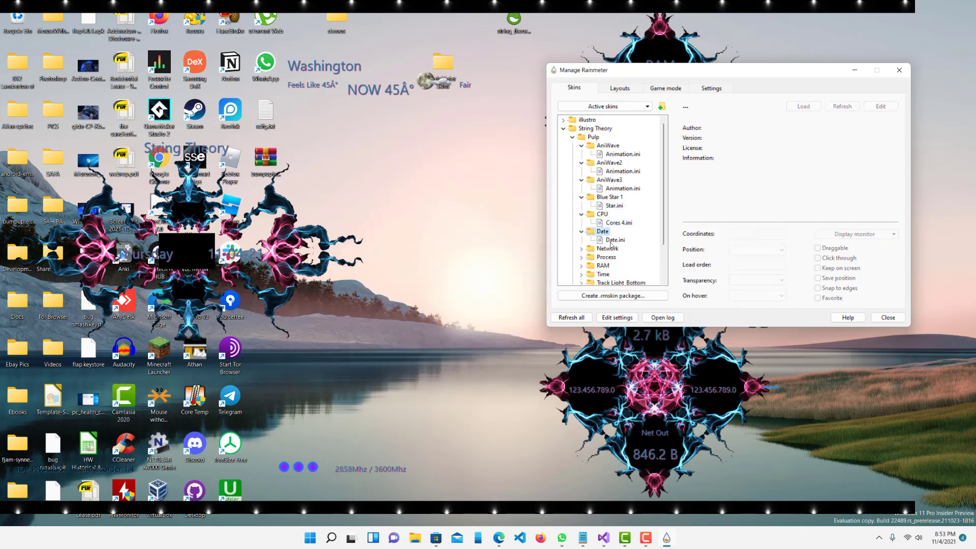
{"action": "double_click", "coordinate": [612, 240]}
{"action": "left_click", "coordinate": [608, 249]}
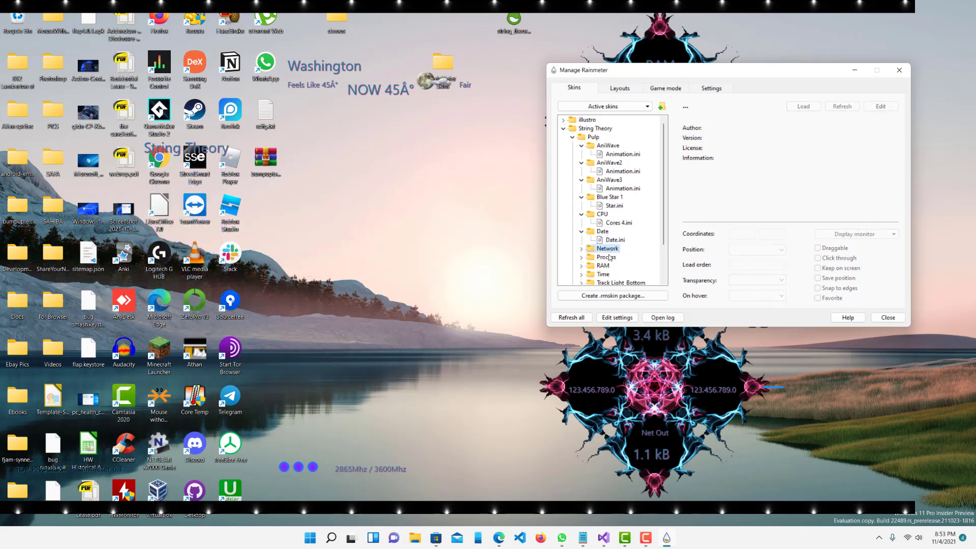
{"action": "double_click", "coordinate": [608, 249]}
{"action": "double_click", "coordinate": [613, 257]}
- Move the manager and RAM widget apart, then expand the Process and RAM folders
{"action": "scroll", "coordinate": [610, 257], "scroll_direction": "down", "scroll_amount": 2}
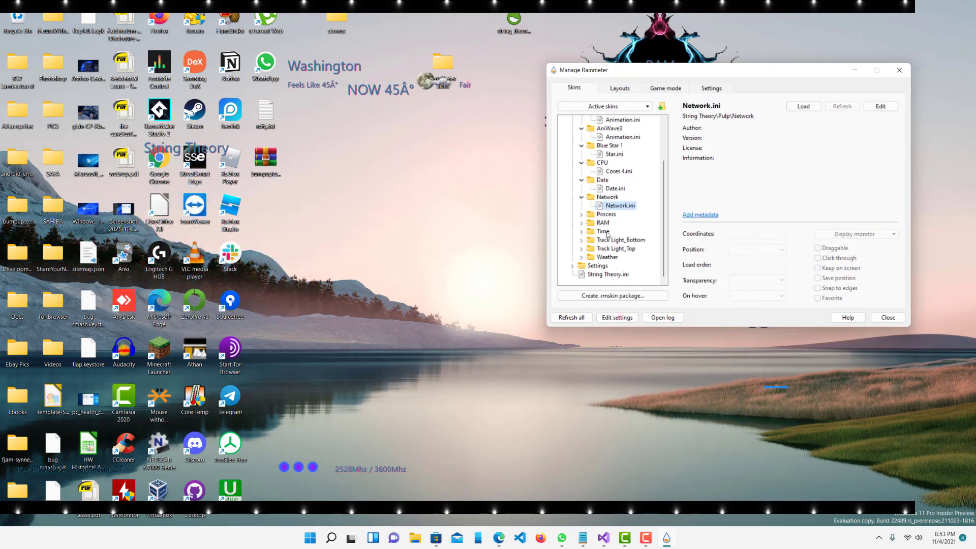
{"action": "left_click", "coordinate": [606, 217]}
{"action": "double_click", "coordinate": [606, 217]}
{"action": "left_click_drag", "start_coordinate": [642, 71], "coordinate": [694, 155]}
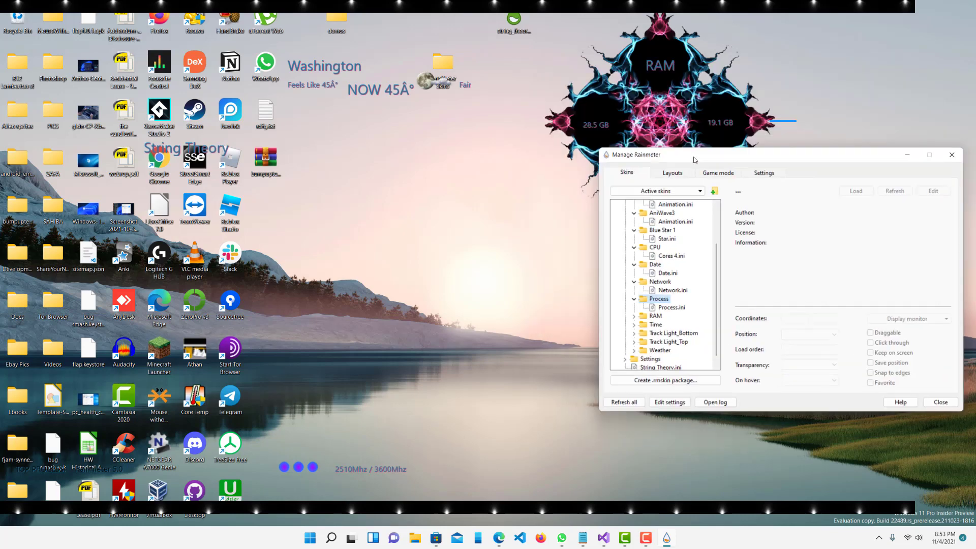
{"action": "left_click_drag", "start_coordinate": [611, 130], "coordinate": [377, 212]}
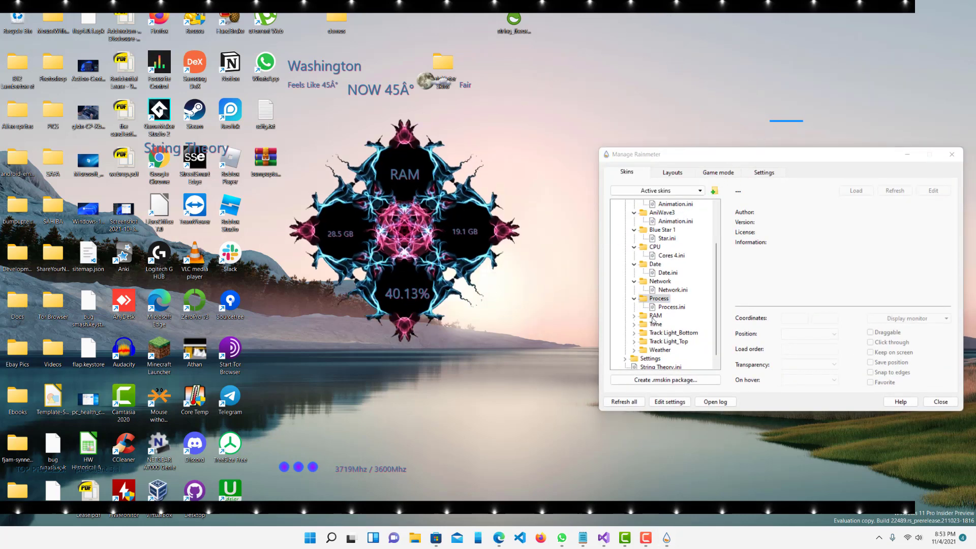
{"action": "double_click", "coordinate": [655, 317]}
- Select RAM.ini and drag the RAM widget to the upper-left, around 368, 206
{"action": "left_click", "coordinate": [667, 323]}
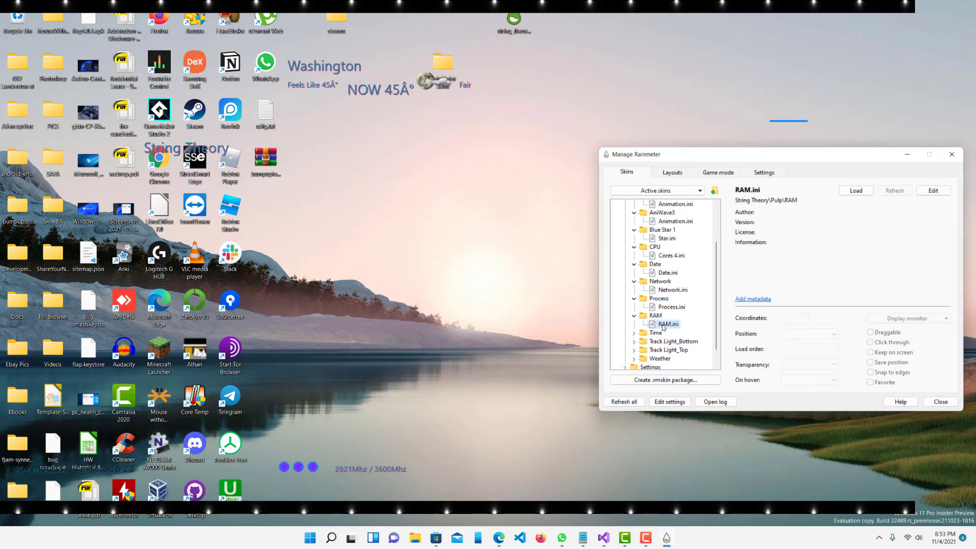
{"action": "left_click_drag", "start_coordinate": [454, 250], "coordinate": [302, 277]}
{"action": "left_click_drag", "start_coordinate": [267, 215], "coordinate": [393, 333]}
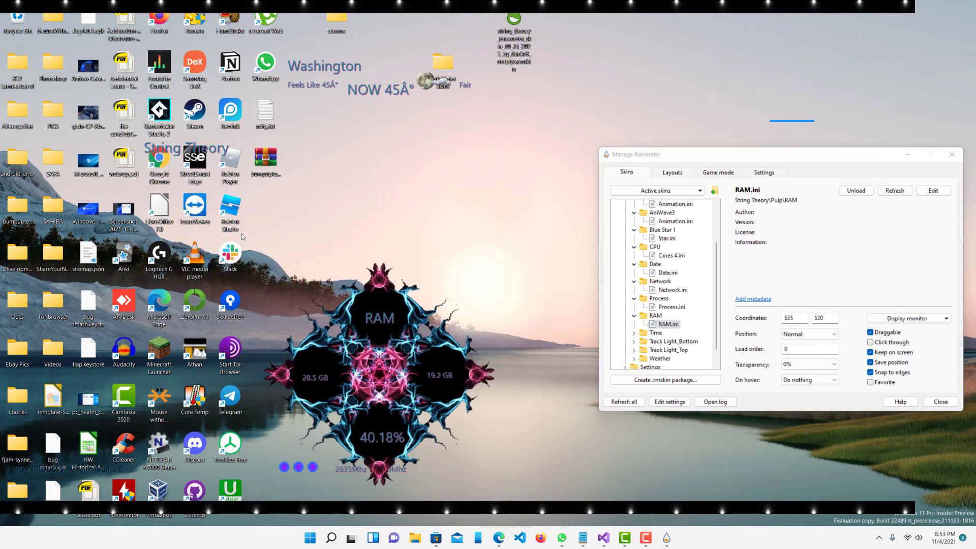
{"action": "left_click_drag", "start_coordinate": [331, 358], "coordinate": [232, 209]}
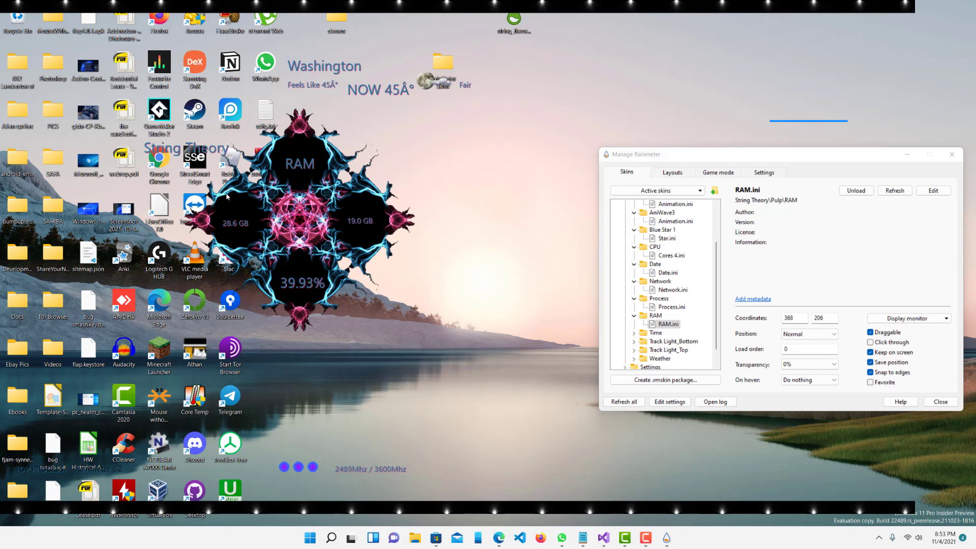
- Make the RAM widget click-through, confirm it no longer moves, and set its transparency to 70%
{"action": "left_click", "coordinate": [731, 275]}
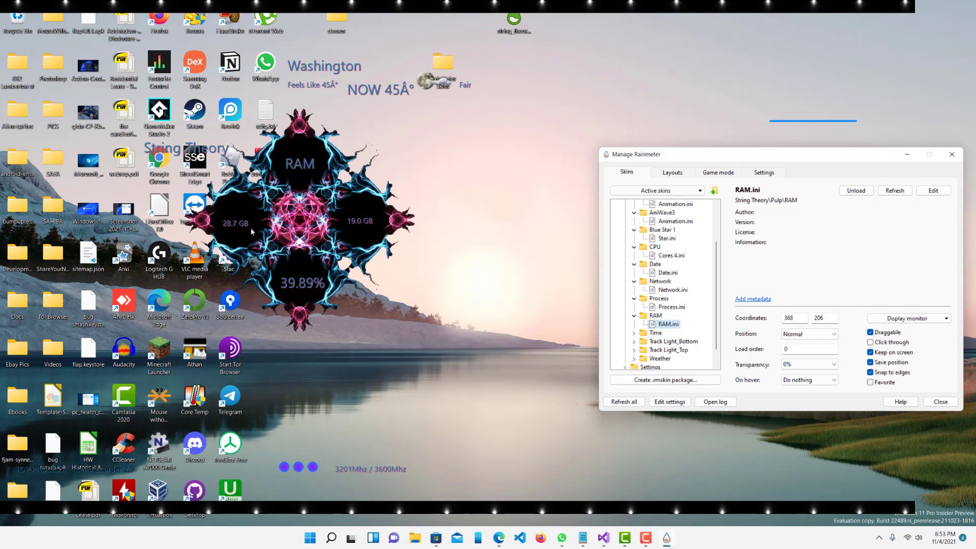
{"action": "left_click", "coordinate": [871, 342]}
{"action": "left_click", "coordinate": [410, 317]}
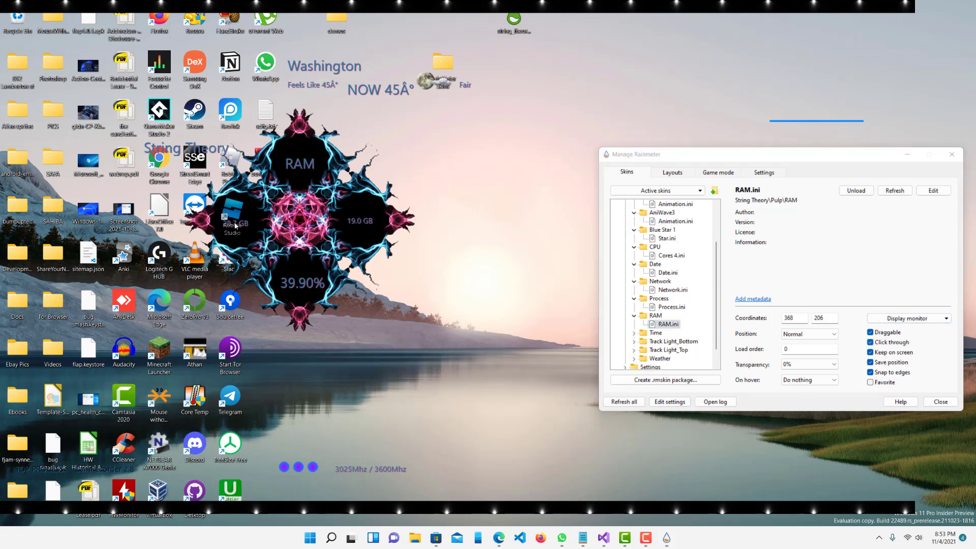
{"action": "mouse_move", "coordinate": [232, 213]}
{"action": "left_mouse_down"}
{"action": "mouse_move", "coordinate": [435, 200]}
{"action": "mouse_move", "coordinate": [238, 213]}
{"action": "left_mouse_up"}
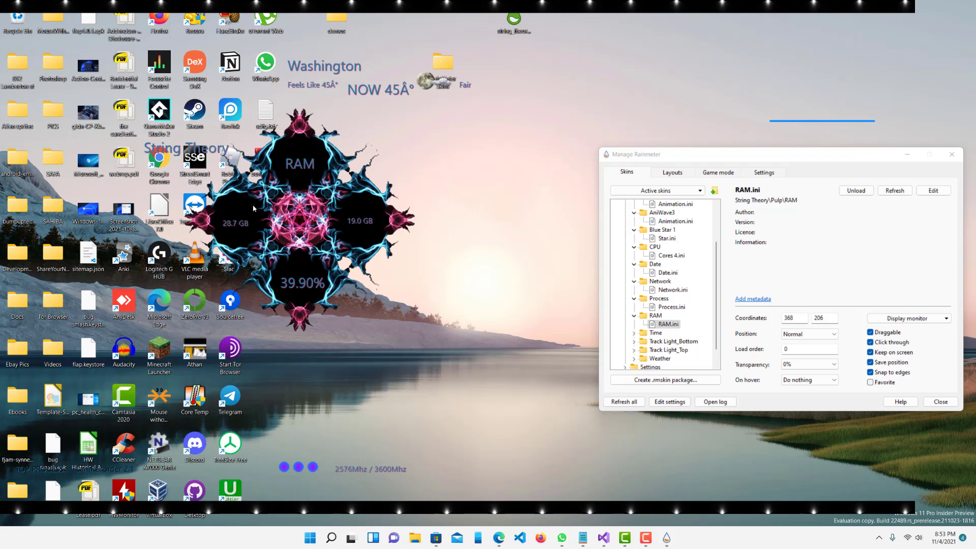
{"action": "left_click_drag", "start_coordinate": [351, 227], "coordinate": [348, 200]}
{"action": "left_click", "coordinate": [789, 362]}
{"action": "left_click", "coordinate": [815, 422]}
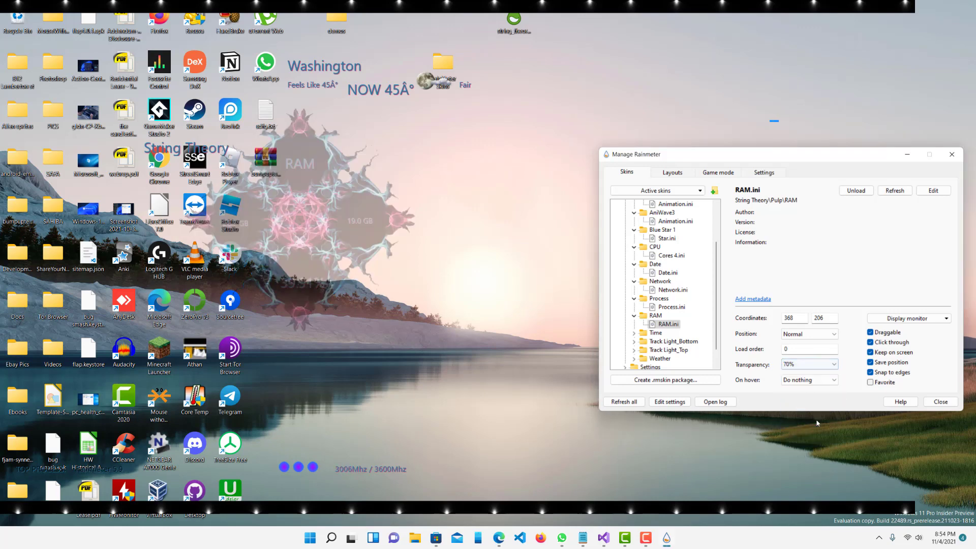
{"action": "left_click", "coordinate": [417, 254]}
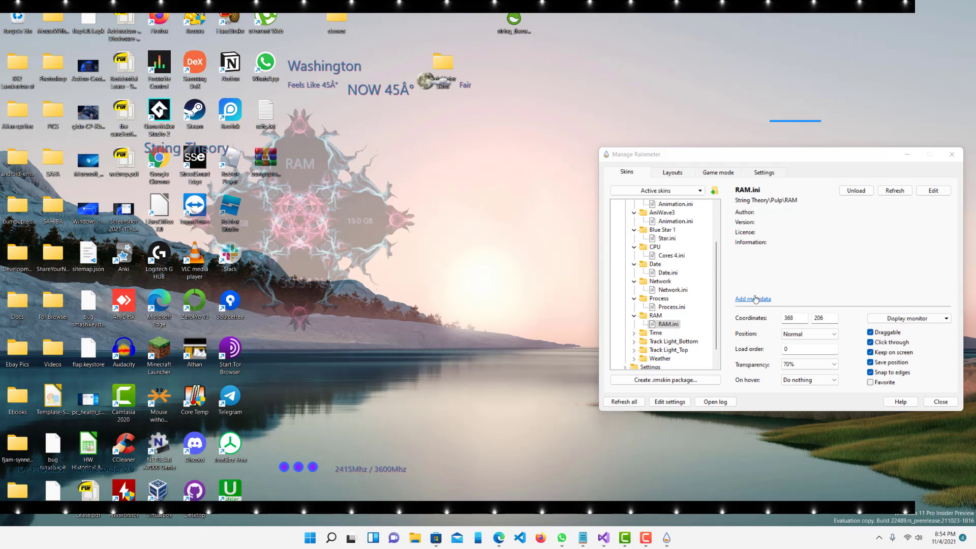
{"action": "left_click_drag", "start_coordinate": [663, 159], "coordinate": [603, 164]}
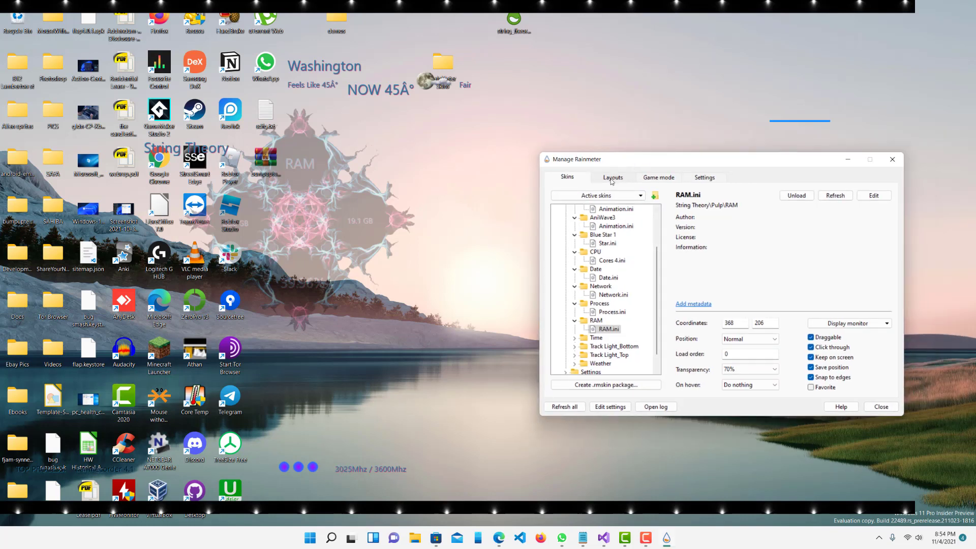